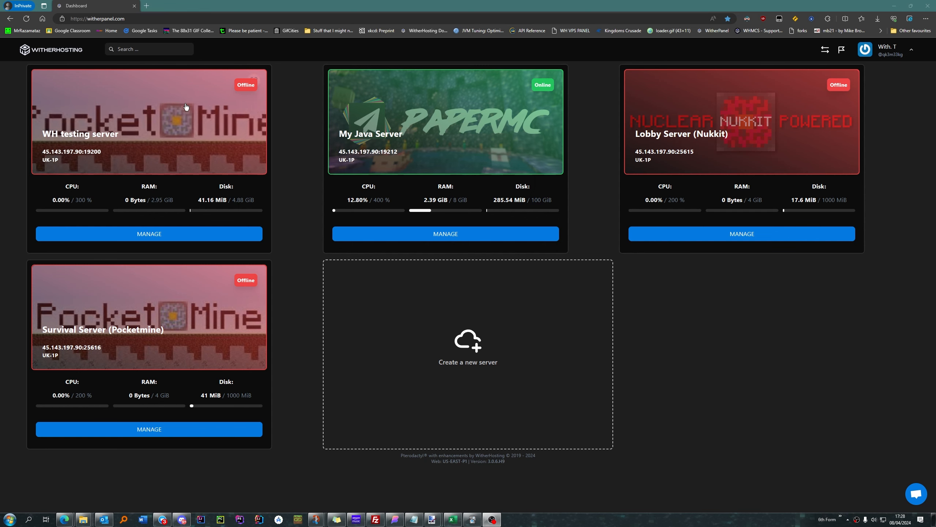
Step: Open the management page of My Java Server and stop the server
{"action": "double_click", "coordinate": [102, 19]}
{"action": "left_click", "coordinate": [437, 238]}
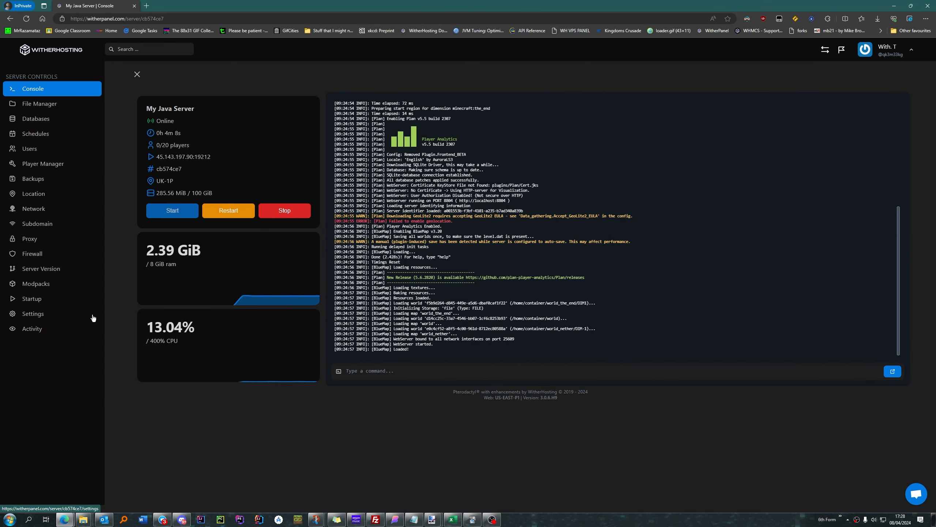
{"action": "left_click", "coordinate": [285, 211]}
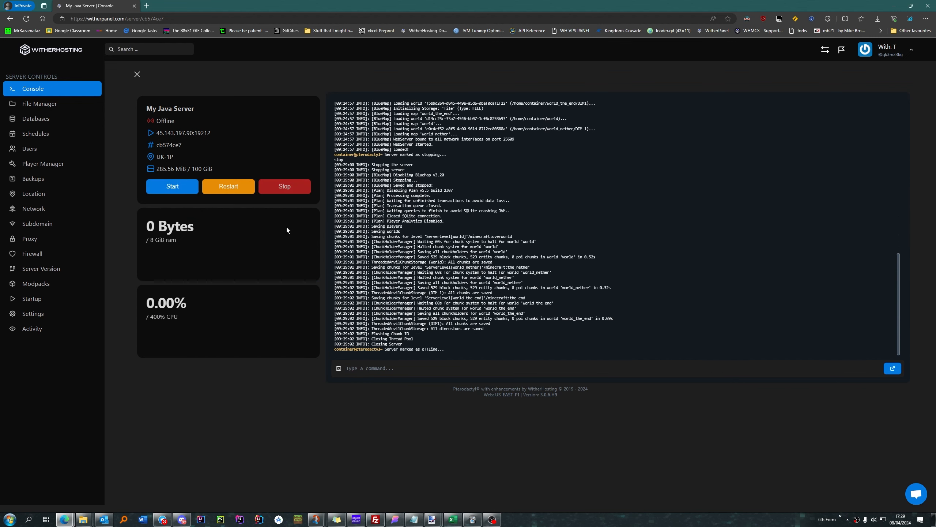
Step: Create a server backup named "backup one" without ignored files, and open its available actions
{"action": "left_click", "coordinate": [44, 180]}
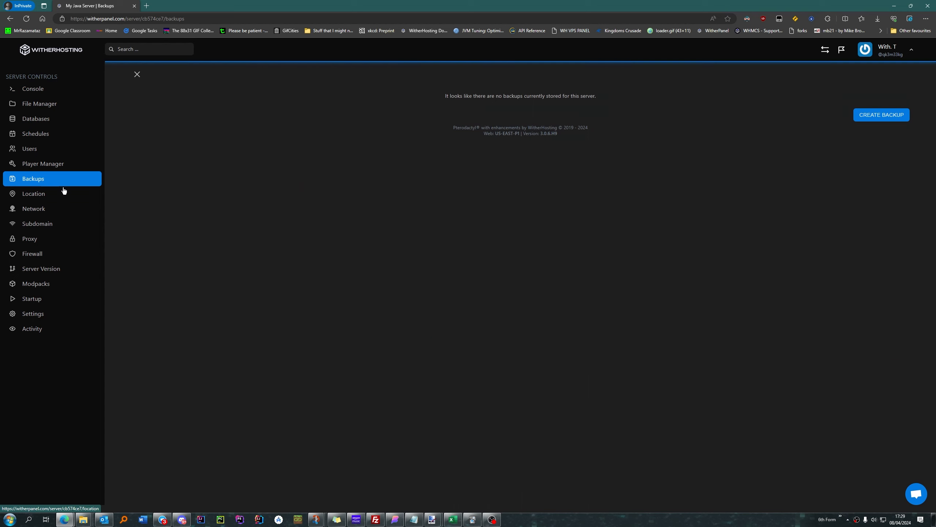
{"action": "left_click", "coordinate": [880, 114]}
{"action": "left_click", "coordinate": [356, 177]}
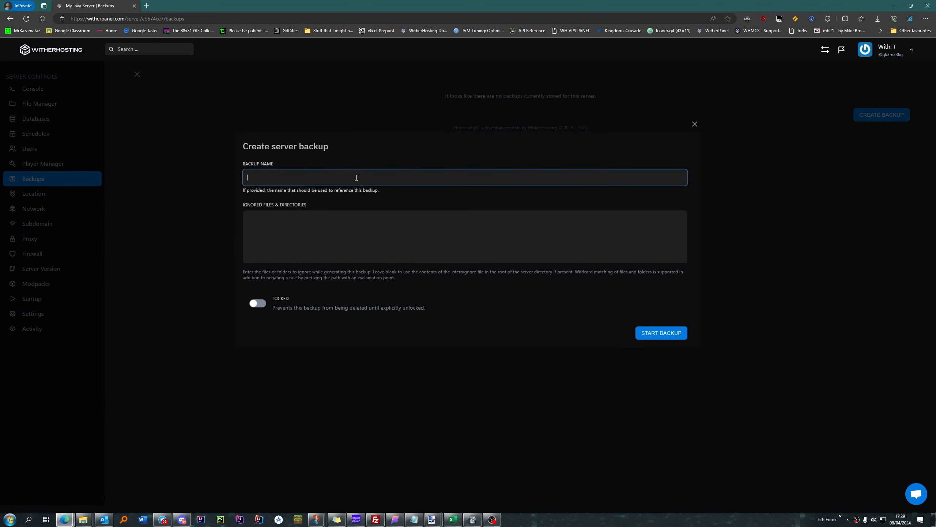
{"action": "type", "text": "backup one"}
{"action": "left_click", "coordinate": [277, 218]}
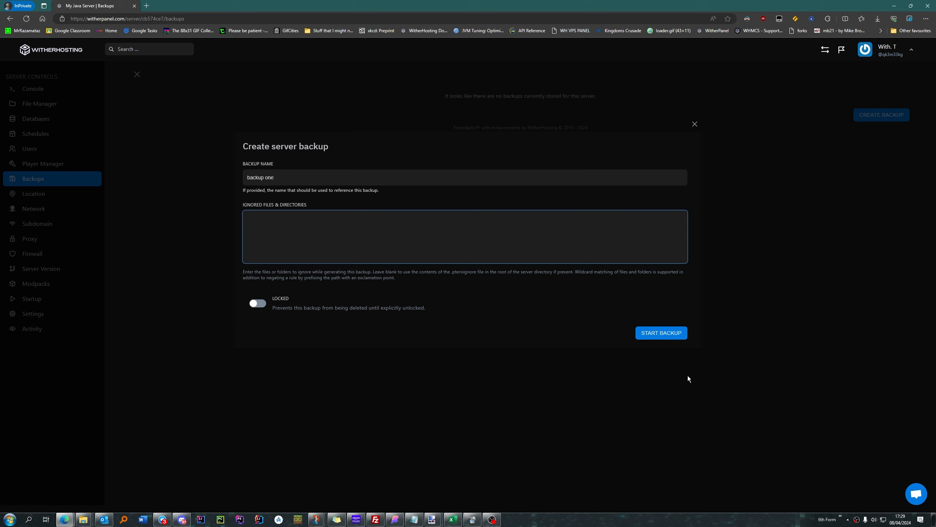
{"action": "left_click", "coordinate": [661, 332]}
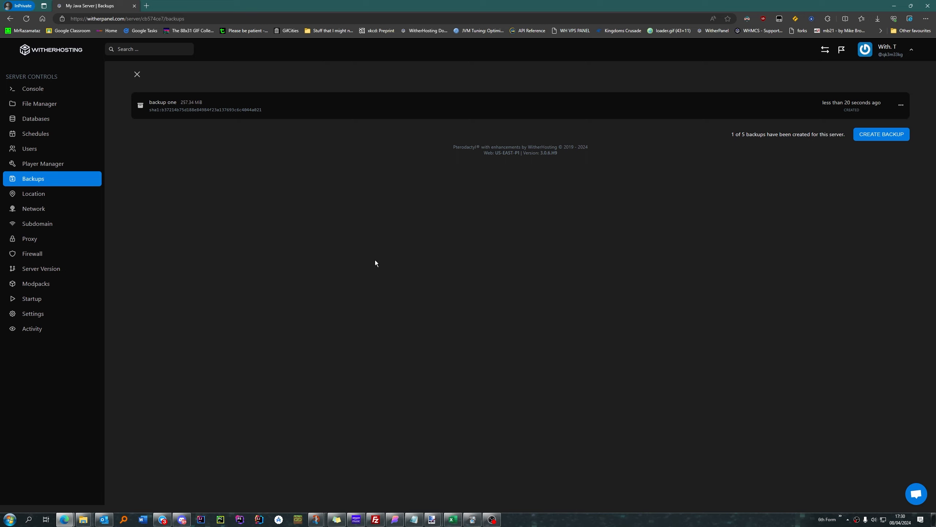
{"action": "left_click", "coordinate": [208, 151]}
{"action": "left_click", "coordinate": [902, 107]}
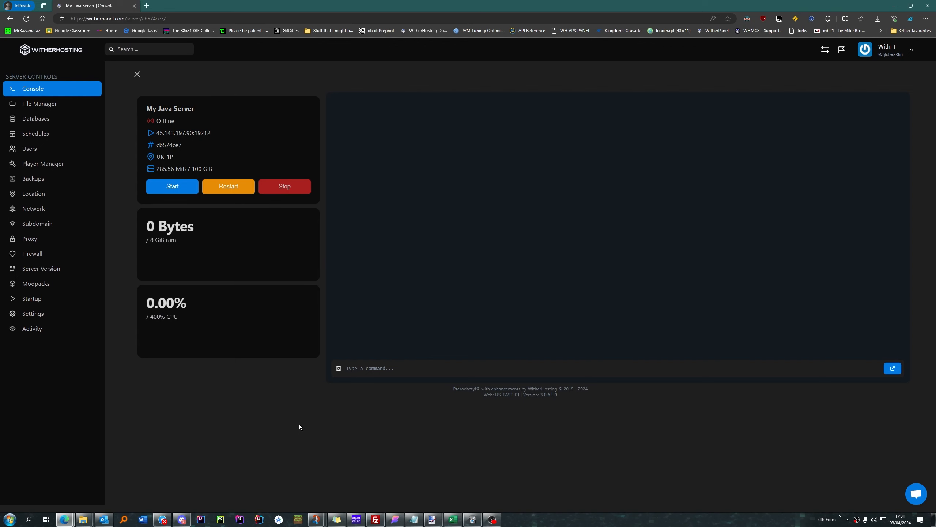
Step: Start a new server schedule and name it "Auto Backup"
{"action": "left_click", "coordinate": [30, 136]}
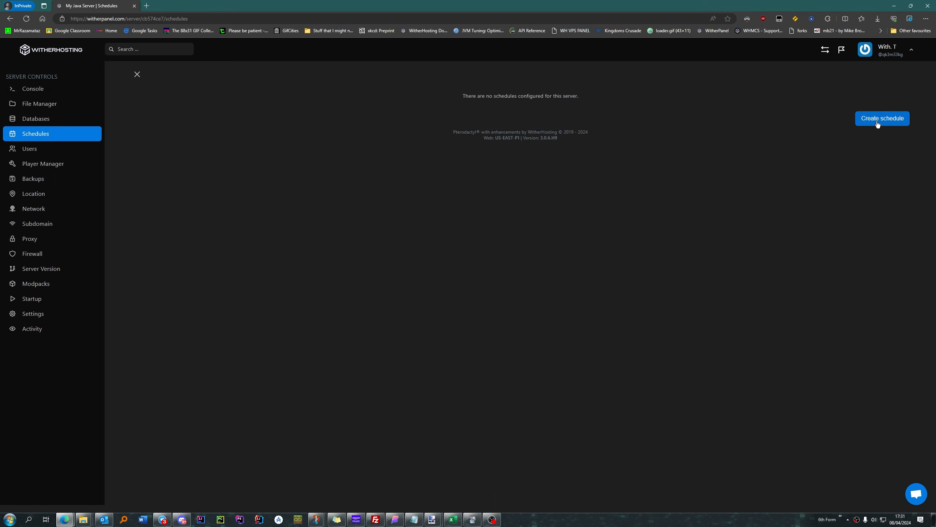
{"action": "left_click", "coordinate": [877, 121]}
{"action": "left_click", "coordinate": [345, 184]}
{"action": "type", "text": "A"}
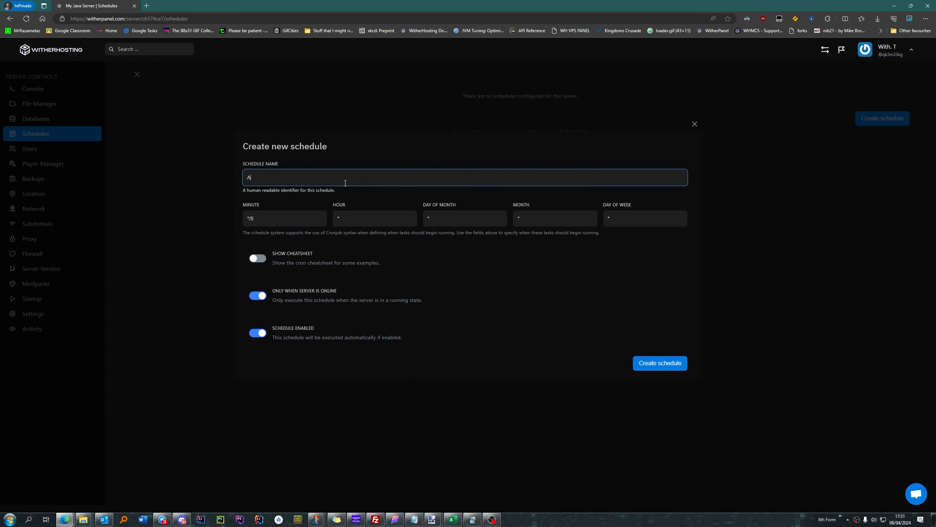
{"action": "type", "text": "uto Backup"}
Step: Show the cron cheatsheet and review the schedule's minute, hour, day and month fields against it
{"action": "left_click", "coordinate": [301, 217]}
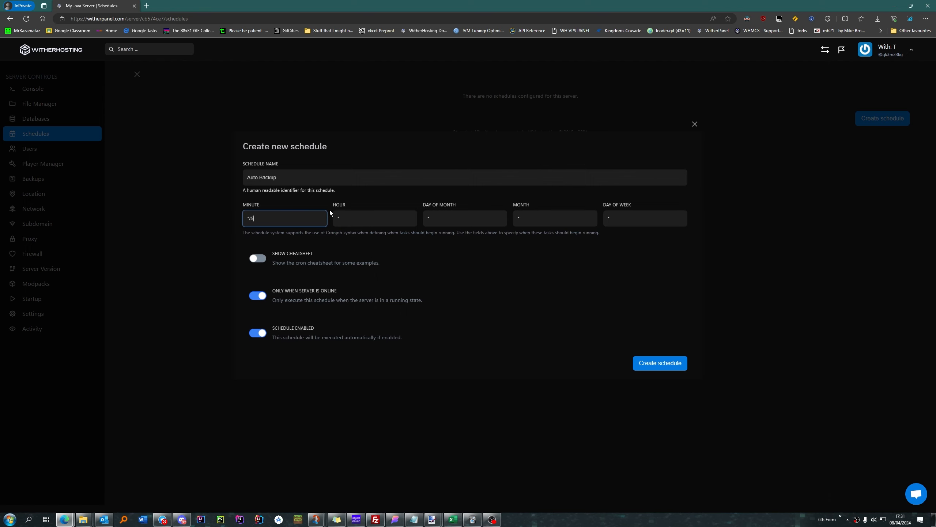
{"action": "left_click", "coordinate": [258, 259]}
{"action": "left_click", "coordinate": [264, 214]}
{"action": "left_click", "coordinate": [371, 213]}
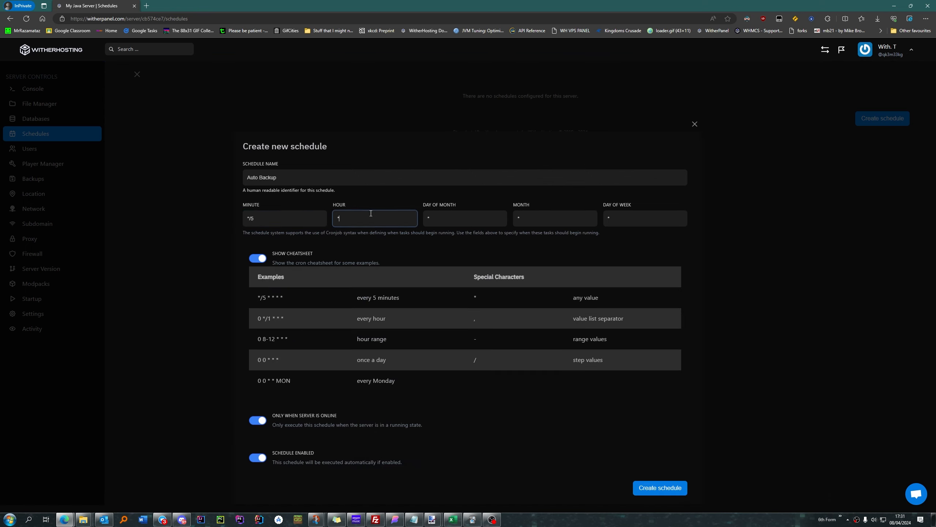
{"action": "left_click", "coordinate": [468, 217]}
{"action": "left_click", "coordinate": [536, 219]}
Step: Create the schedule with minute 0, hour */24 and * for day of month, month and day of week, with "Only when server is online" off
{"action": "left_click", "coordinate": [343, 221]}
{"action": "left_click", "coordinate": [269, 218]}
{"action": "left_click", "coordinate": [373, 216]}
{"action": "left_click", "coordinate": [467, 215]}
{"action": "left_click", "coordinate": [553, 216]}
{"action": "left_click", "coordinate": [647, 220]}
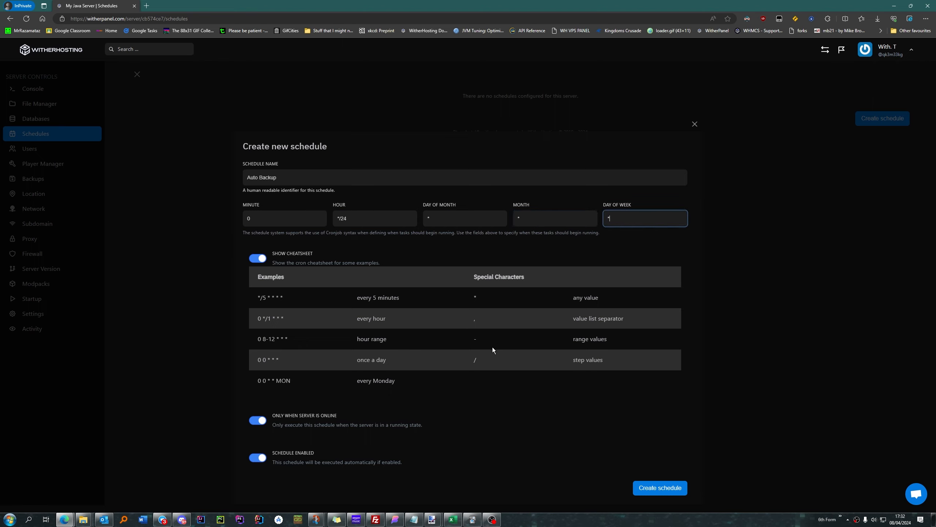
{"action": "left_click", "coordinate": [263, 424]}
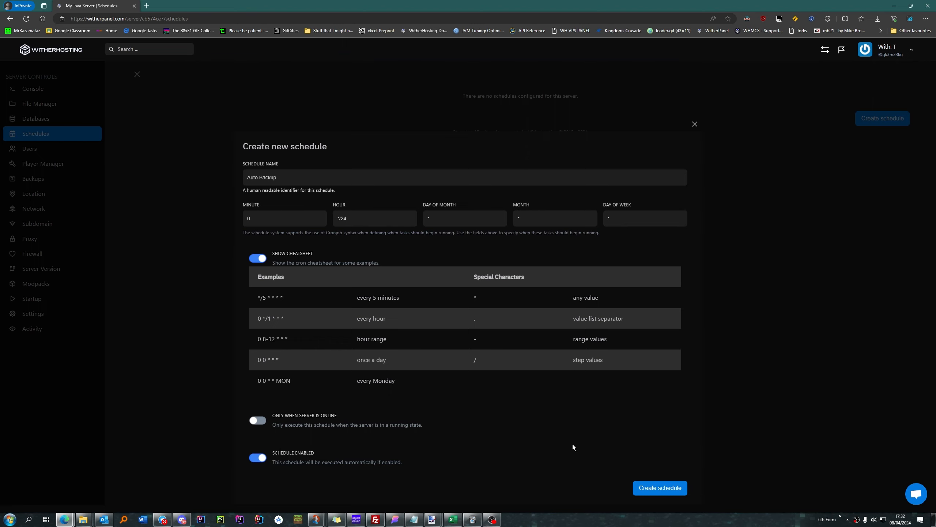
{"action": "left_click", "coordinate": [663, 490]}
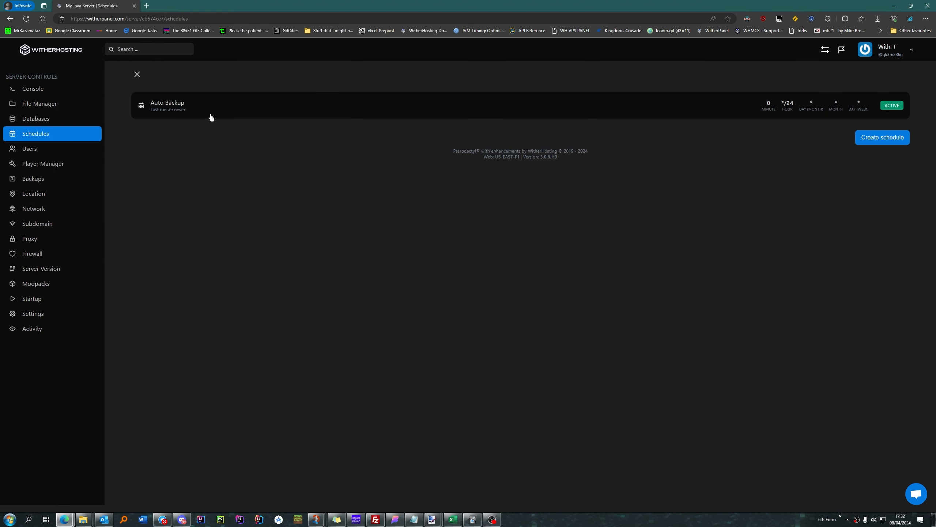
Step: Add a Send command task to the Auto Backup schedule with the payload "say Server will be stopping in 10 seconds..."
{"action": "left_click", "coordinate": [263, 111]}
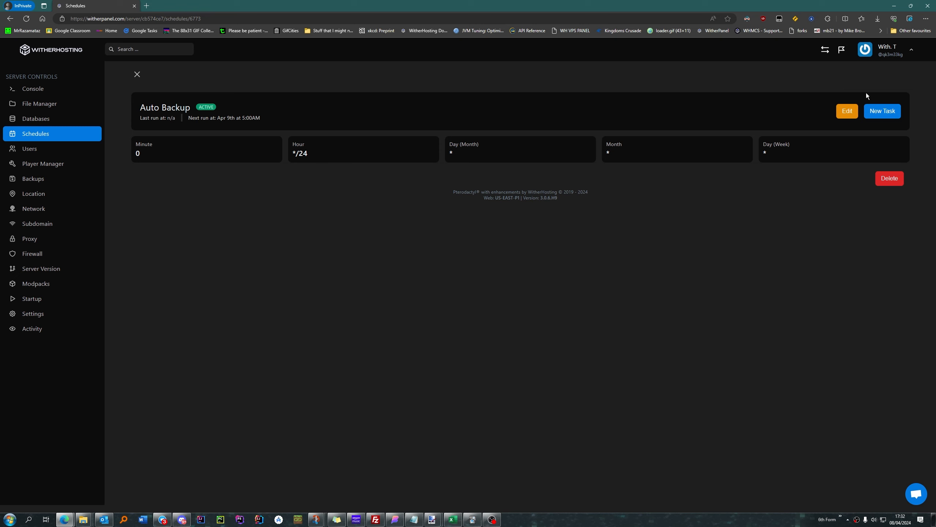
{"action": "left_click", "coordinate": [883, 110]}
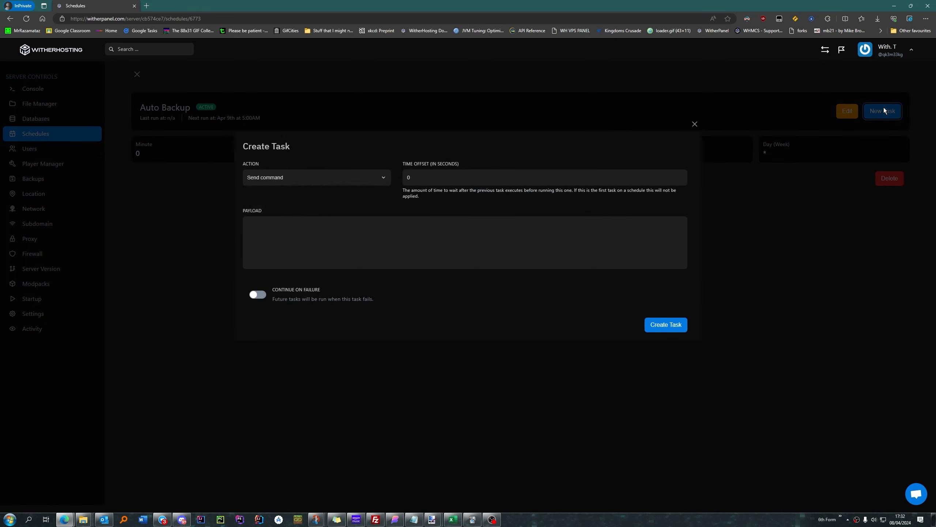
{"action": "left_click", "coordinate": [329, 175]}
{"action": "left_click", "coordinate": [322, 189]}
{"action": "left_click", "coordinate": [368, 235]}
{"action": "type", "text": "say"}
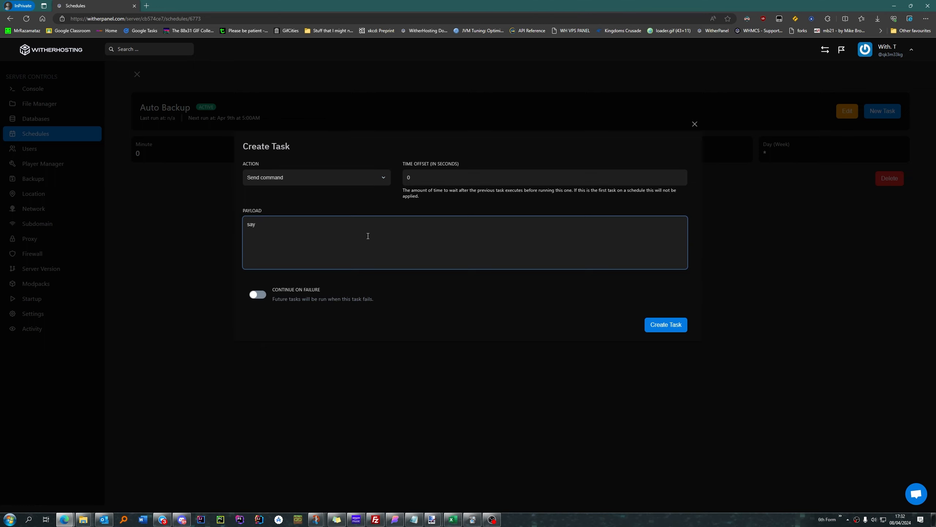
{"action": "type", "text": "Server will be stopping in 10 seconds..."}
{"action": "left_click_drag", "start_coordinate": [255, 224], "coordinate": [242, 227]}
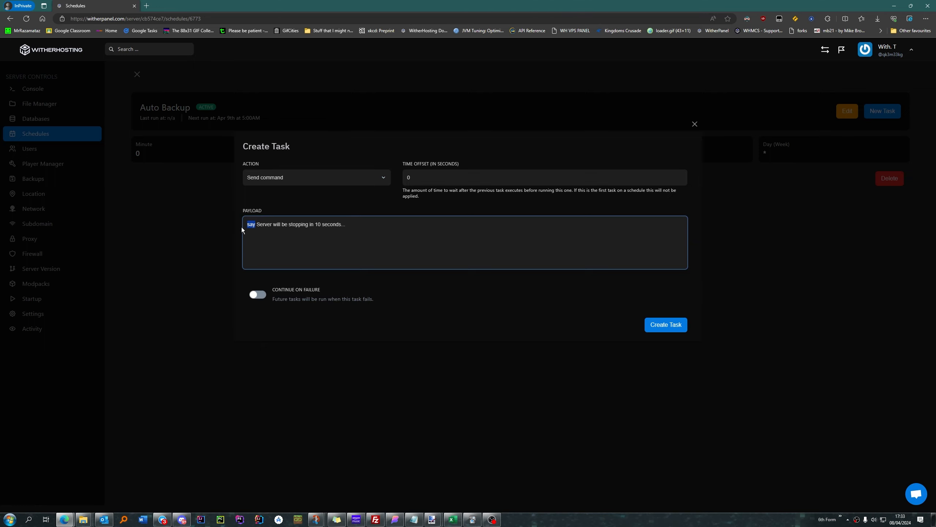
{"action": "left_click", "coordinate": [263, 235]}
{"action": "left_click_drag", "start_coordinate": [258, 223], "coordinate": [366, 224]}
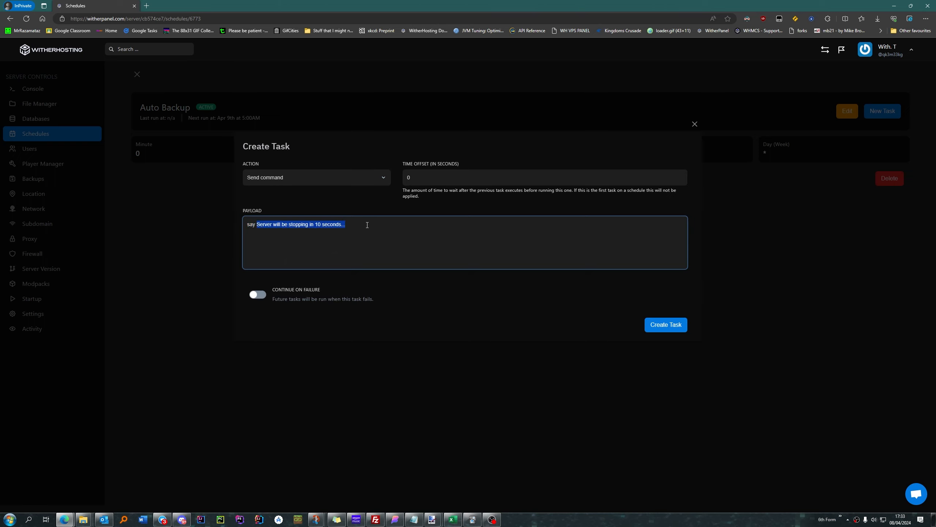
{"action": "left_click", "coordinate": [367, 225]}
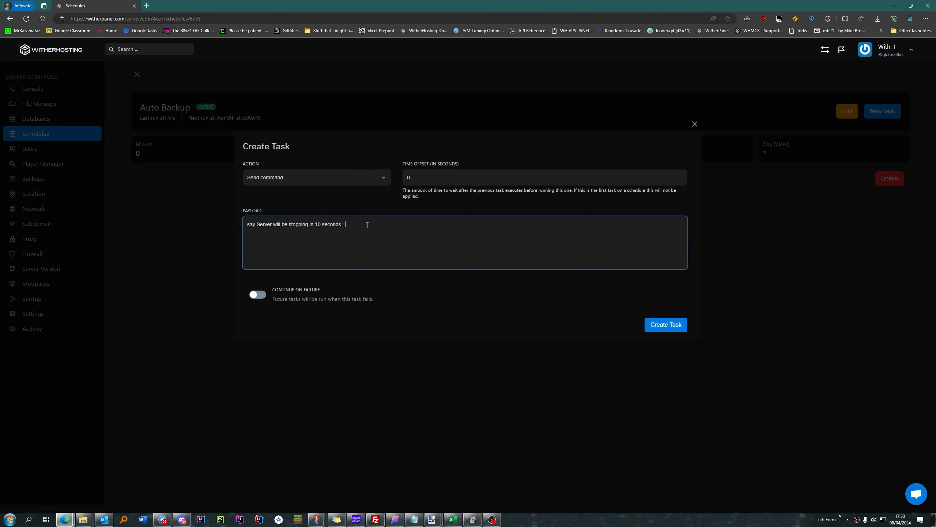
{"action": "left_click", "coordinate": [668, 327]}
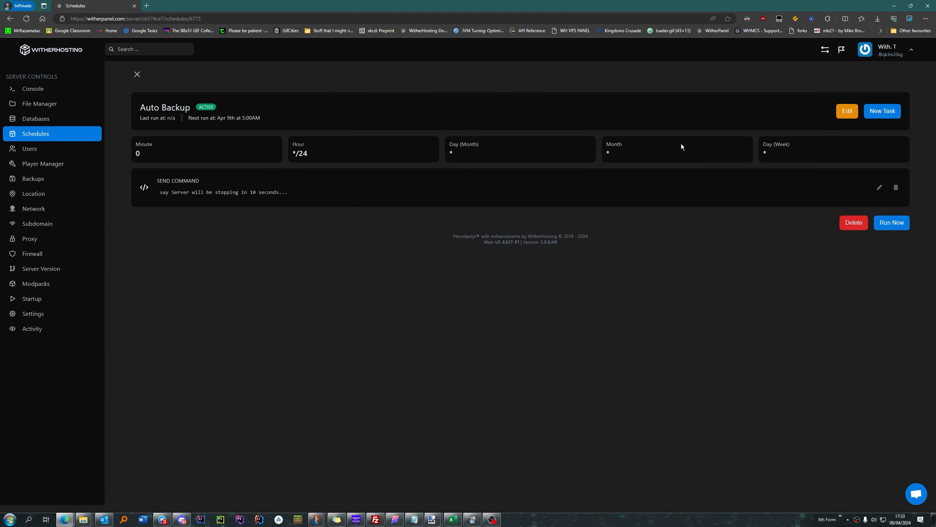
Step: Add a Send power action task to Auto Backup that stops the server with a 10-second time offset
{"action": "left_click", "coordinate": [889, 113]}
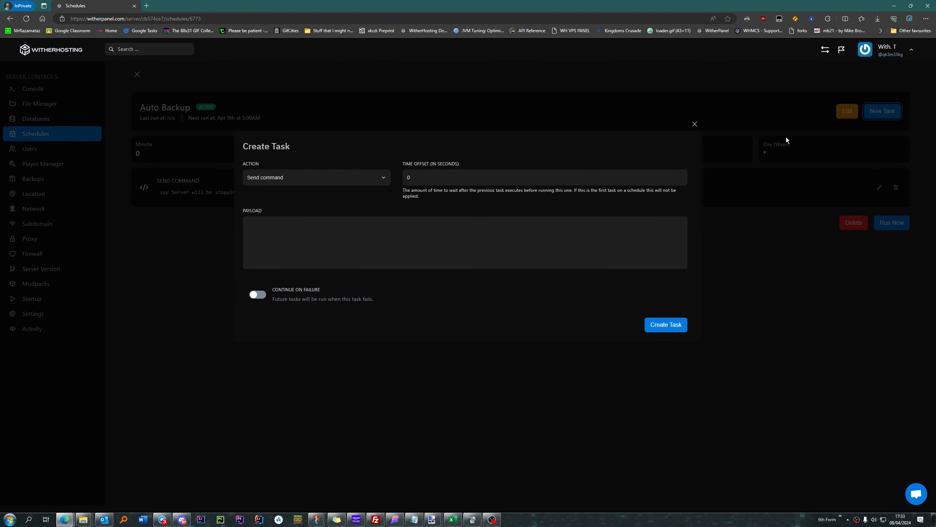
{"action": "left_click", "coordinate": [297, 174]}
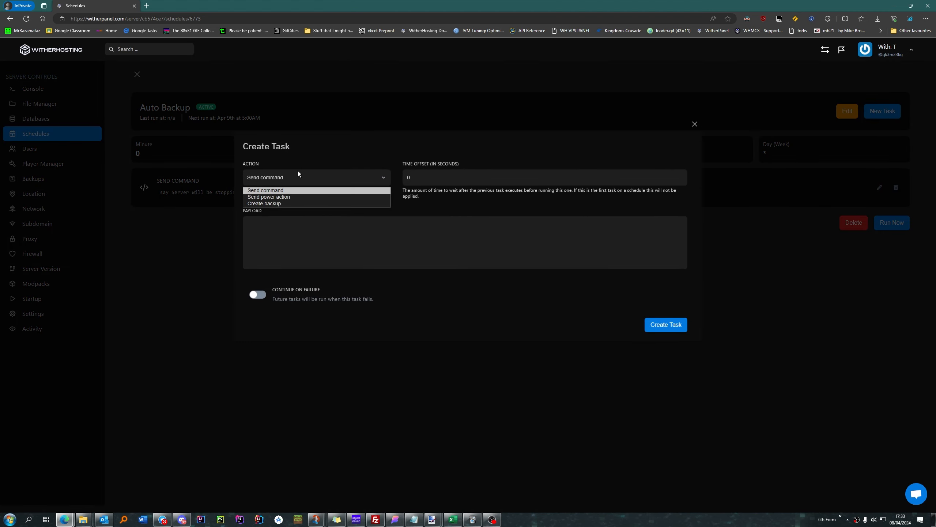
{"action": "left_click", "coordinate": [293, 198]}
{"action": "left_click", "coordinate": [293, 224]}
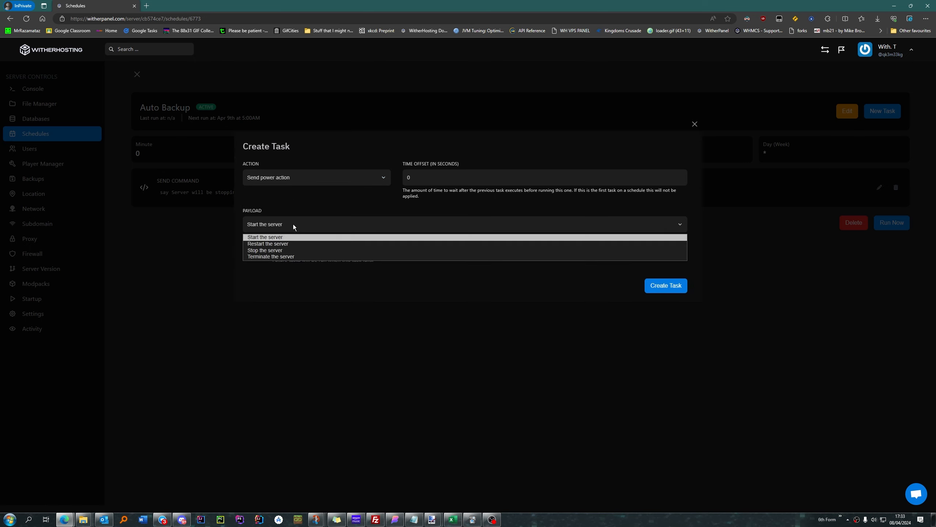
{"action": "left_click", "coordinate": [294, 250]}
{"action": "left_click", "coordinate": [438, 179]}
{"action": "key", "text": "BackSpace"}
{"action": "type", "text": "10"}
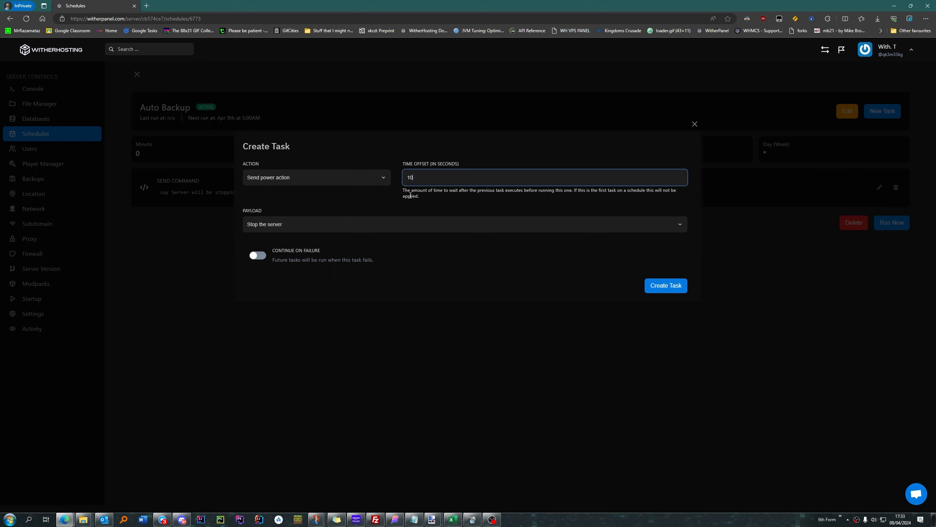
{"action": "left_click", "coordinate": [465, 196]}
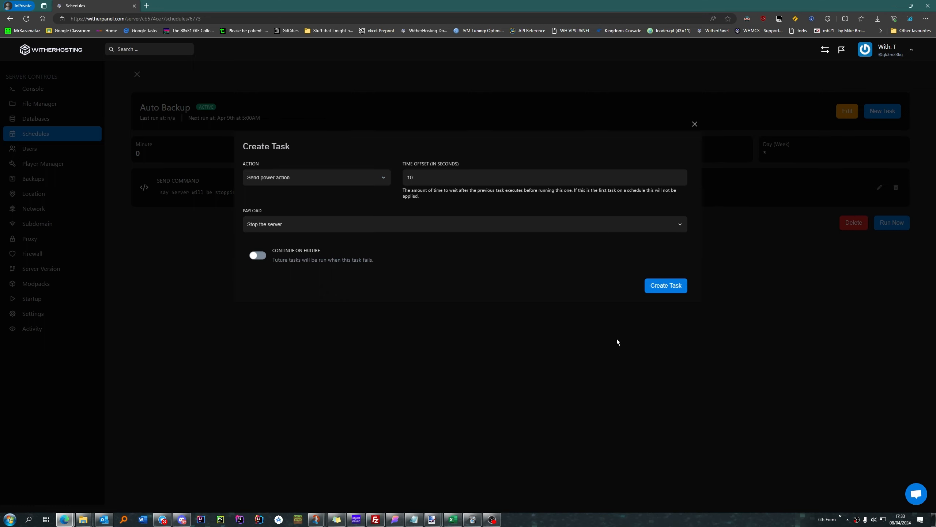
{"action": "left_click", "coordinate": [666, 287]}
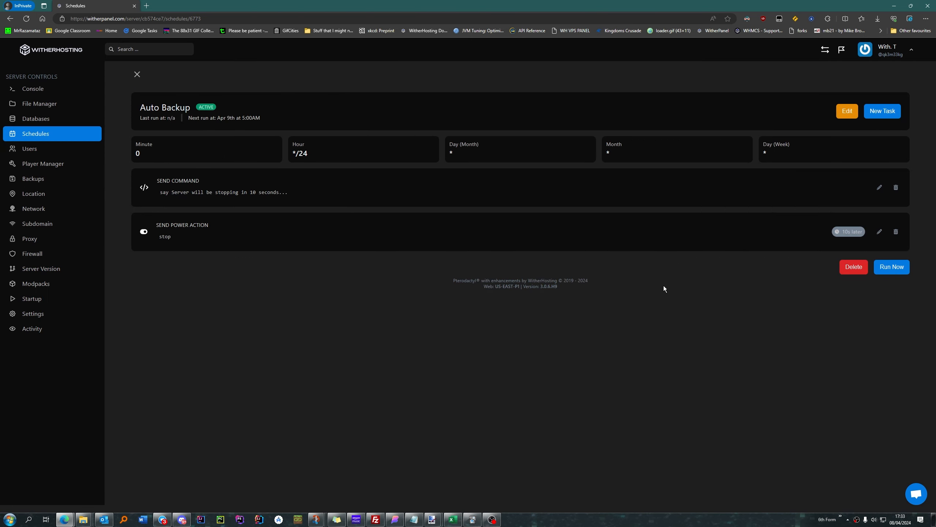
Step: Add a Create backup task to the Auto Backup schedule with no ignored files
{"action": "left_click", "coordinate": [884, 111]}
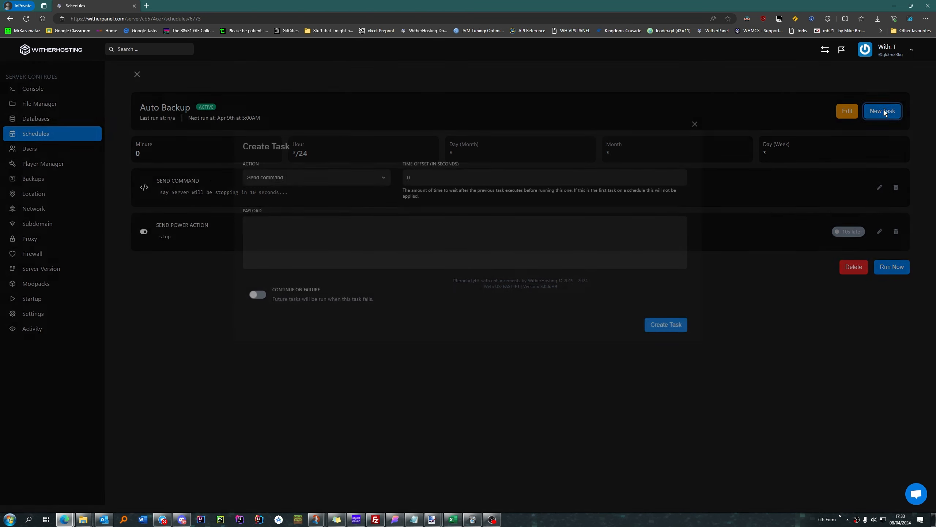
{"action": "left_click", "coordinate": [310, 170]}
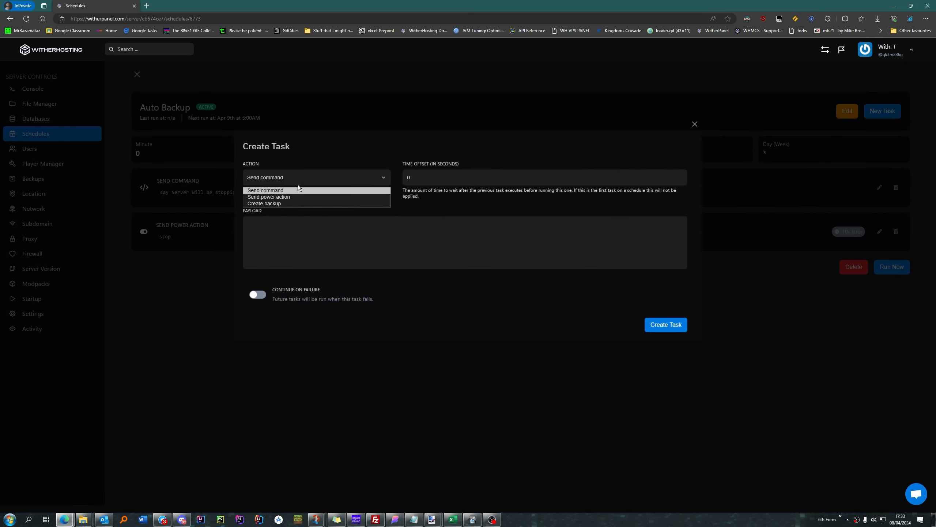
{"action": "left_click", "coordinate": [289, 203]}
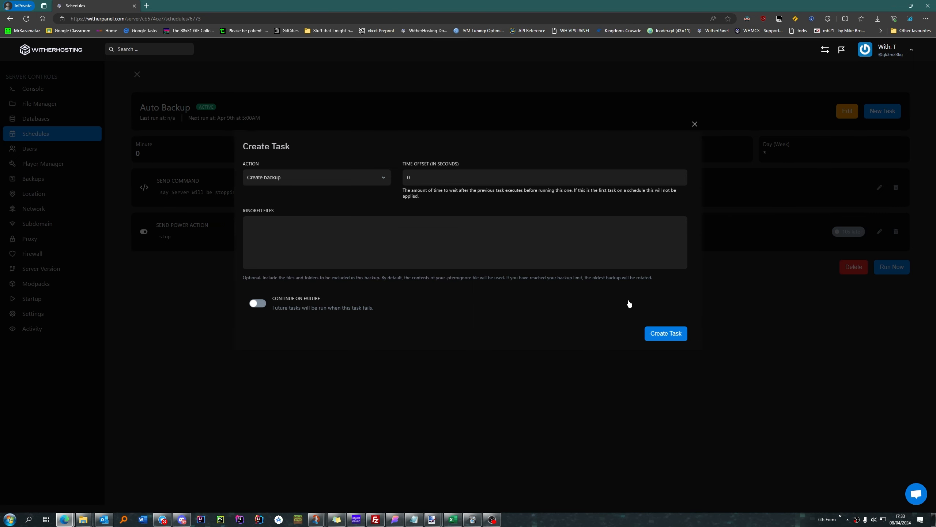
{"action": "left_click", "coordinate": [666, 337]}
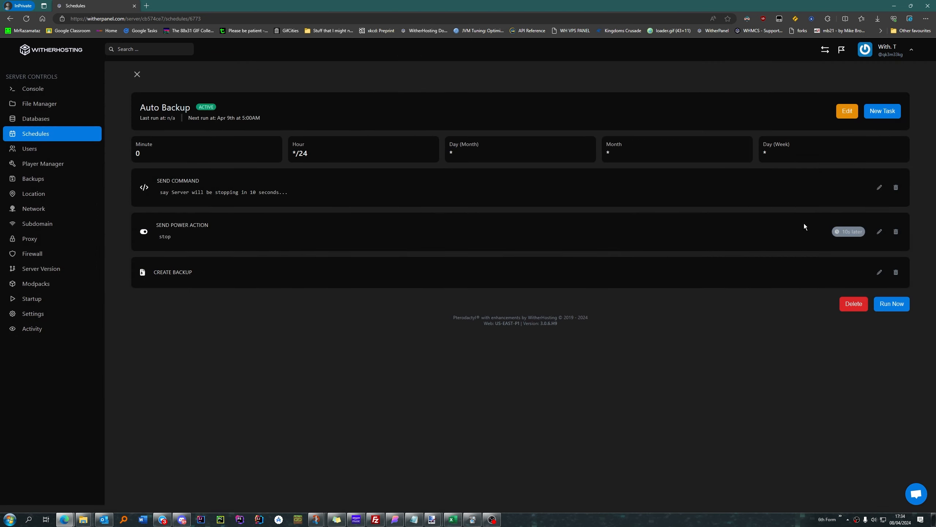
Step: Add a Send power action task to Auto Backup that starts the server with a time offset of 0
{"action": "left_click", "coordinate": [883, 111]}
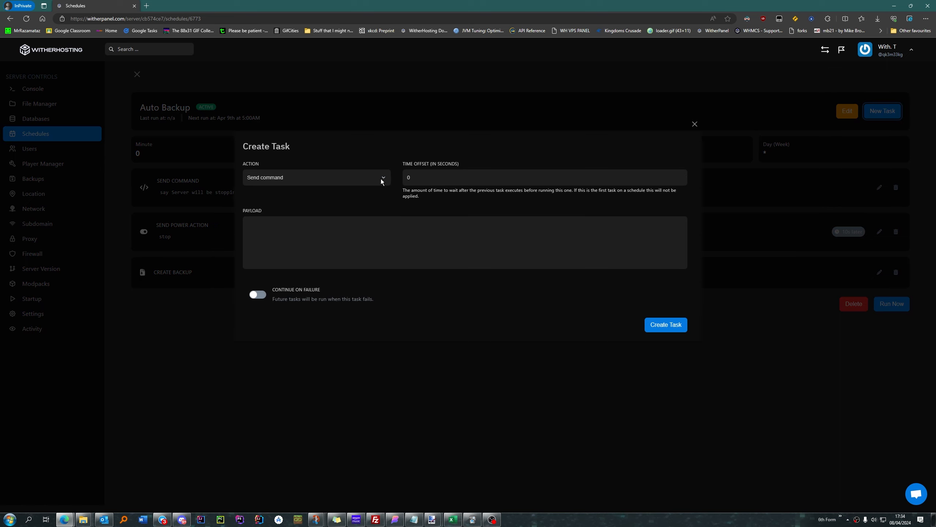
{"action": "left_click", "coordinate": [310, 176]}
{"action": "left_click", "coordinate": [284, 197]}
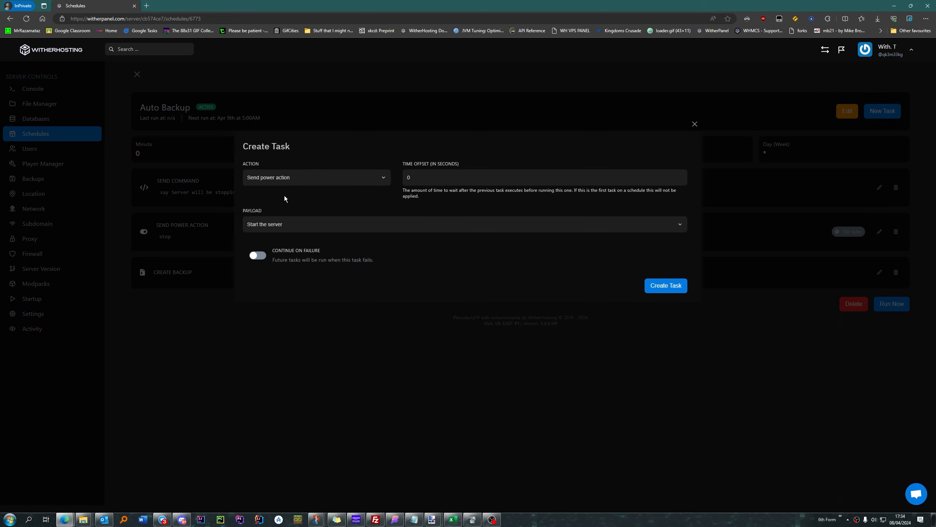
{"action": "left_click", "coordinate": [273, 219]}
{"action": "left_click", "coordinate": [272, 234]}
{"action": "left_click", "coordinate": [667, 289]}
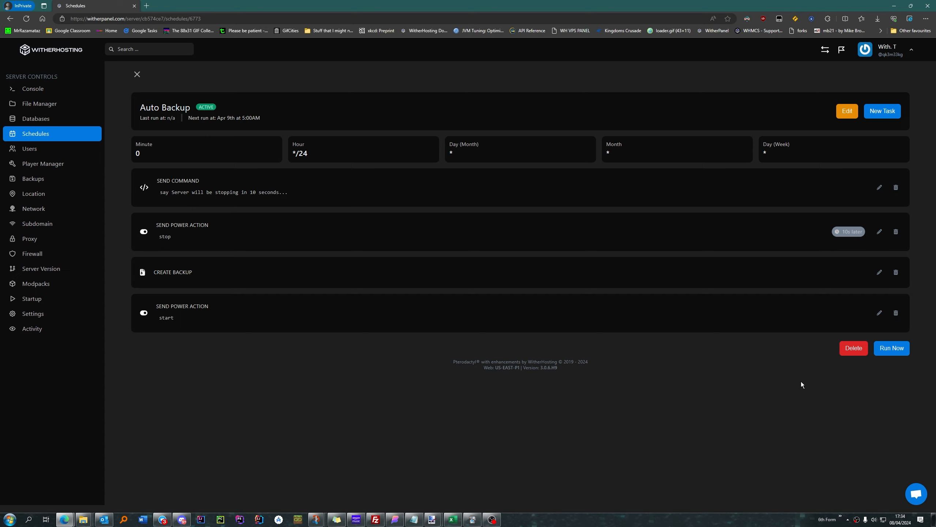
Step: Run the Auto Backup schedule immediately and follow its progress in the server console
{"action": "left_click", "coordinate": [892, 347]}
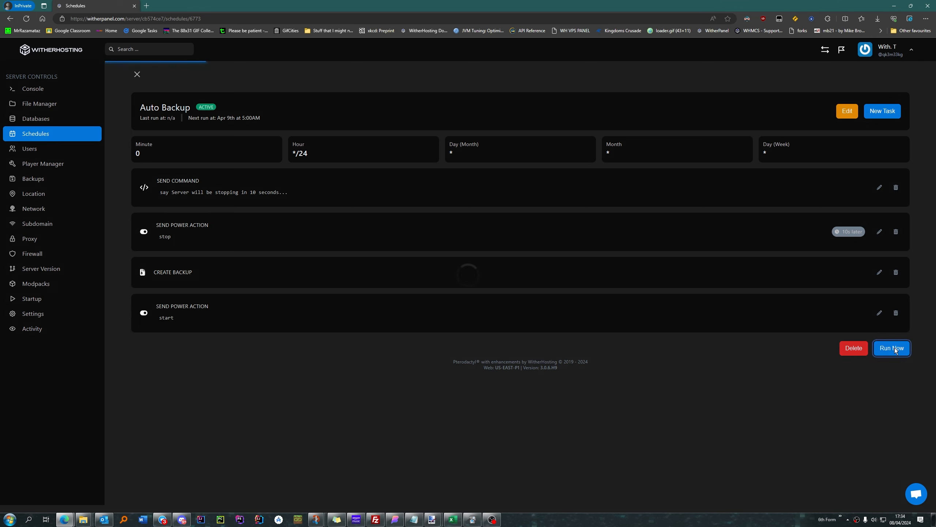
{"action": "left_click", "coordinate": [46, 88]}
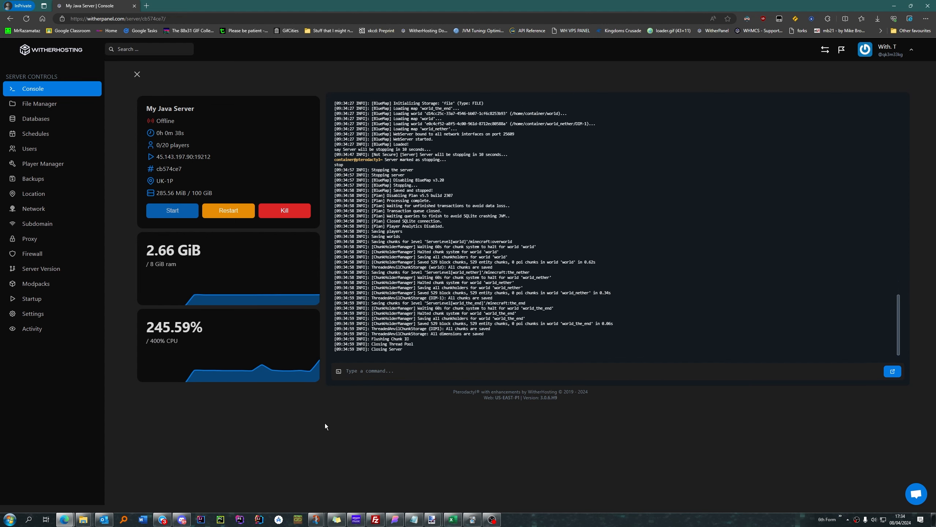
Step: Check the server's backup list for the scheduled backup, and return to the console to check the server's status
{"action": "left_click", "coordinate": [30, 182]}
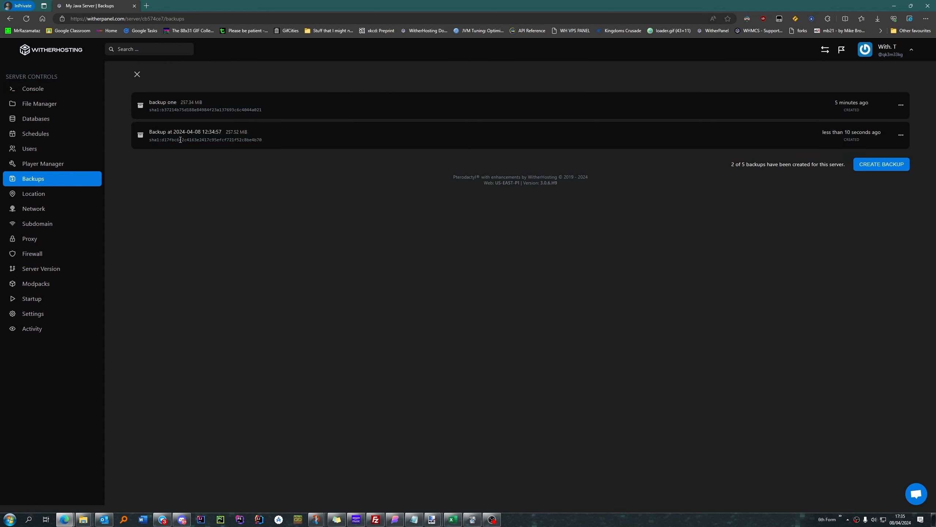
{"action": "left_click_drag", "start_coordinate": [174, 132], "coordinate": [223, 133]}
{"action": "left_click", "coordinate": [237, 151]}
{"action": "left_click", "coordinate": [30, 89]}
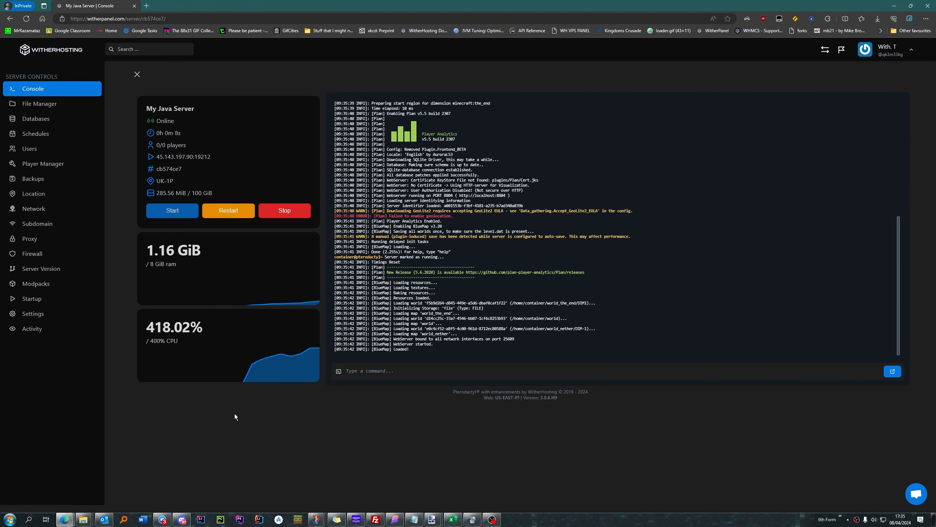
Step: Open the support chat and close it again
{"action": "left_click", "coordinate": [912, 487]}
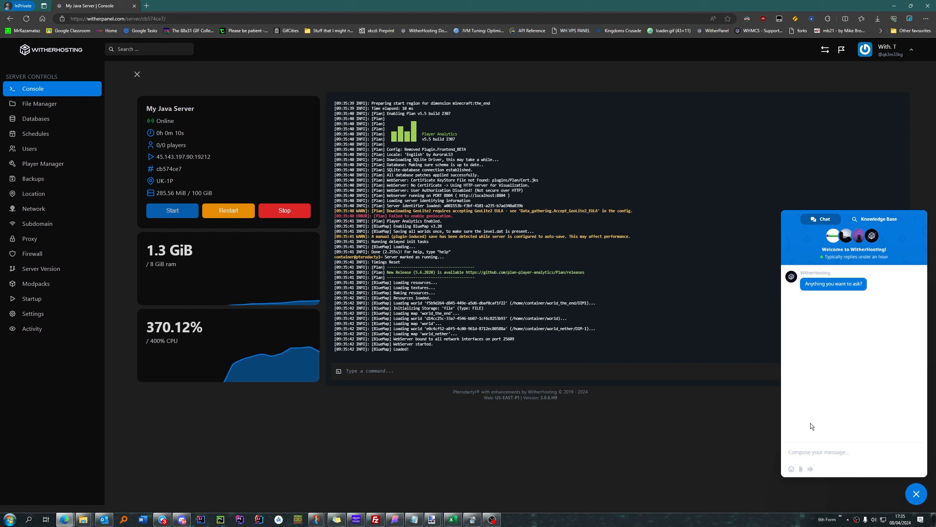
{"action": "left_click", "coordinate": [915, 496]}
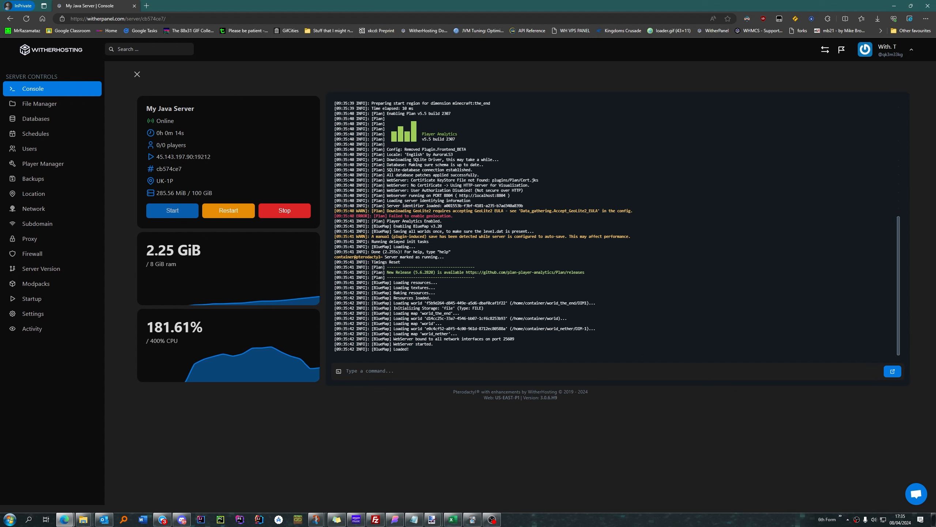